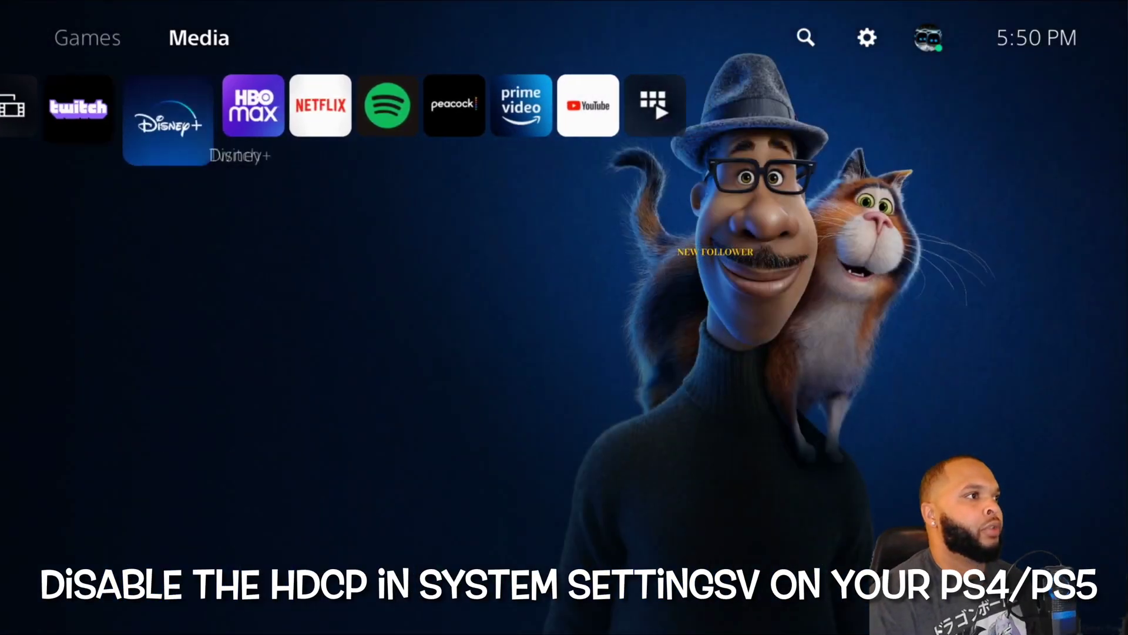
- Open the console's Settings from the home screen and enter the System settings
{"action": "key", "text": "Up"}
{"action": "key", "text": "Left"}
{"action": "key", "text": "Return"}
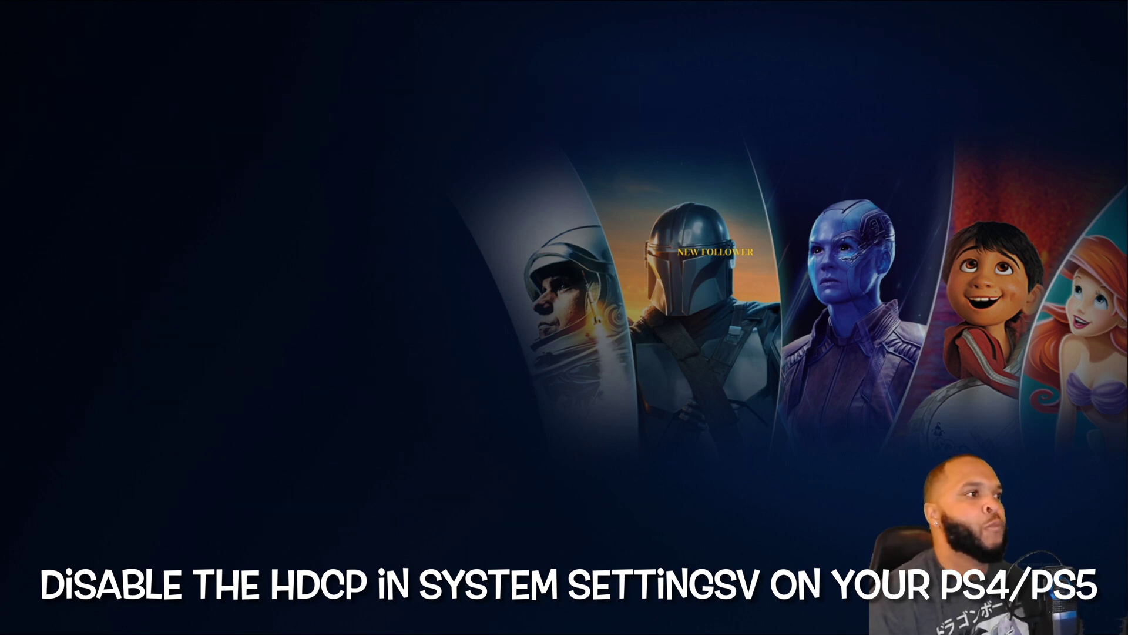
{"action": "key", "text": "Down"}
{"action": "key", "text": "Down"}
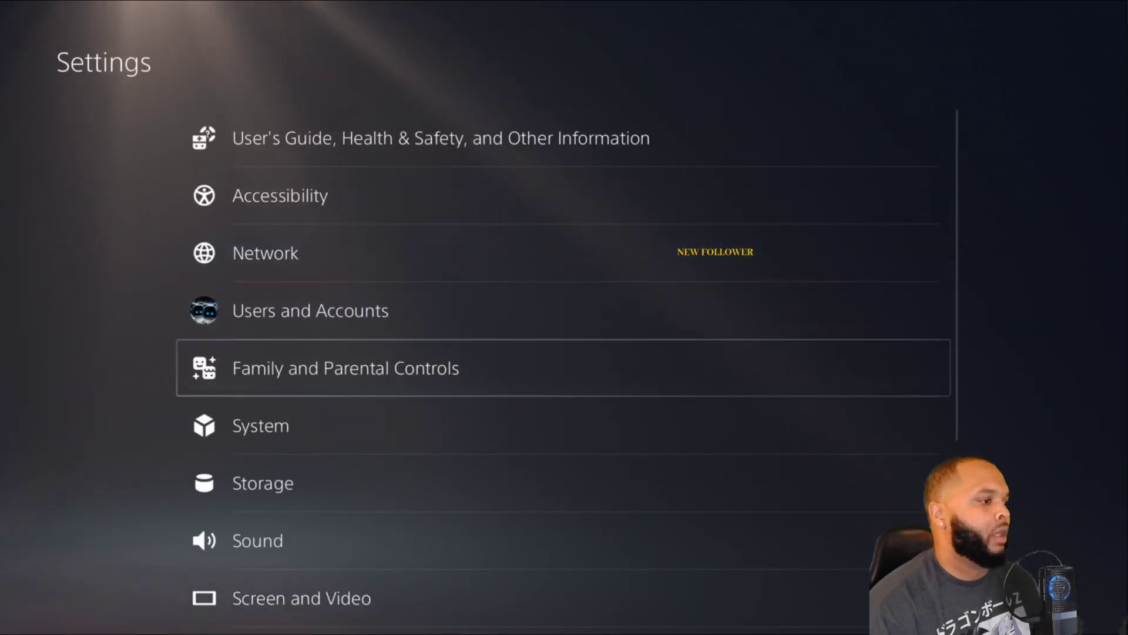
{"action": "key", "text": "Down"}
{"action": "key", "text": "Down"}
{"action": "key", "text": "Up"}
{"action": "key", "text": "Return"}
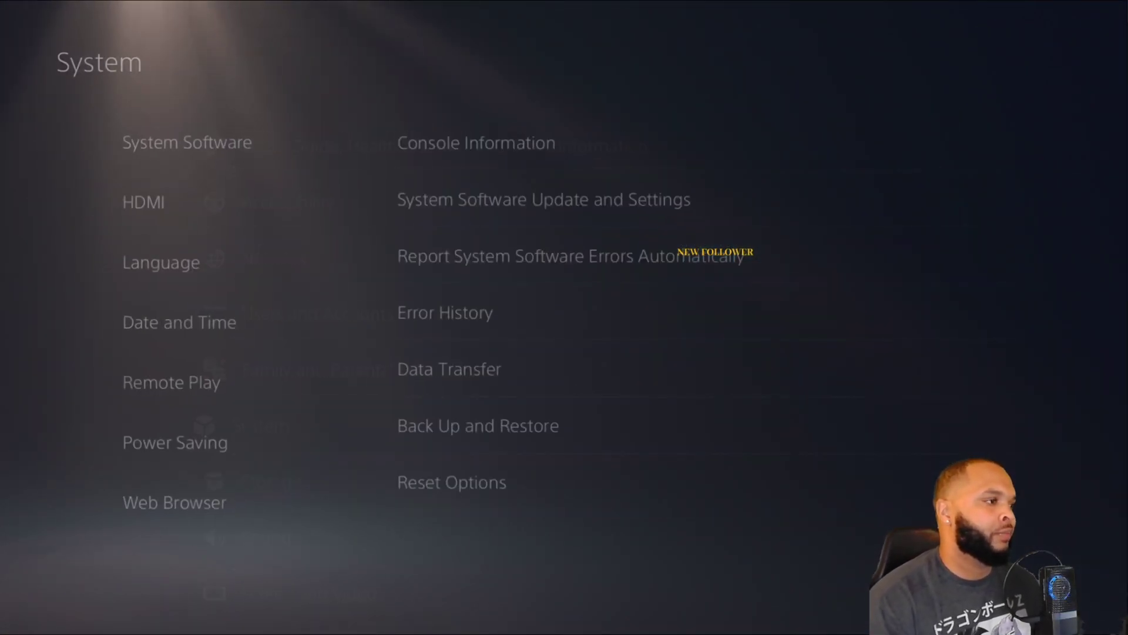
- Go to the Enable HDCP option in the console's HDMI settings
{"action": "key", "text": "Down"}
{"action": "key", "text": "Right"}
{"action": "key", "text": "Down"}
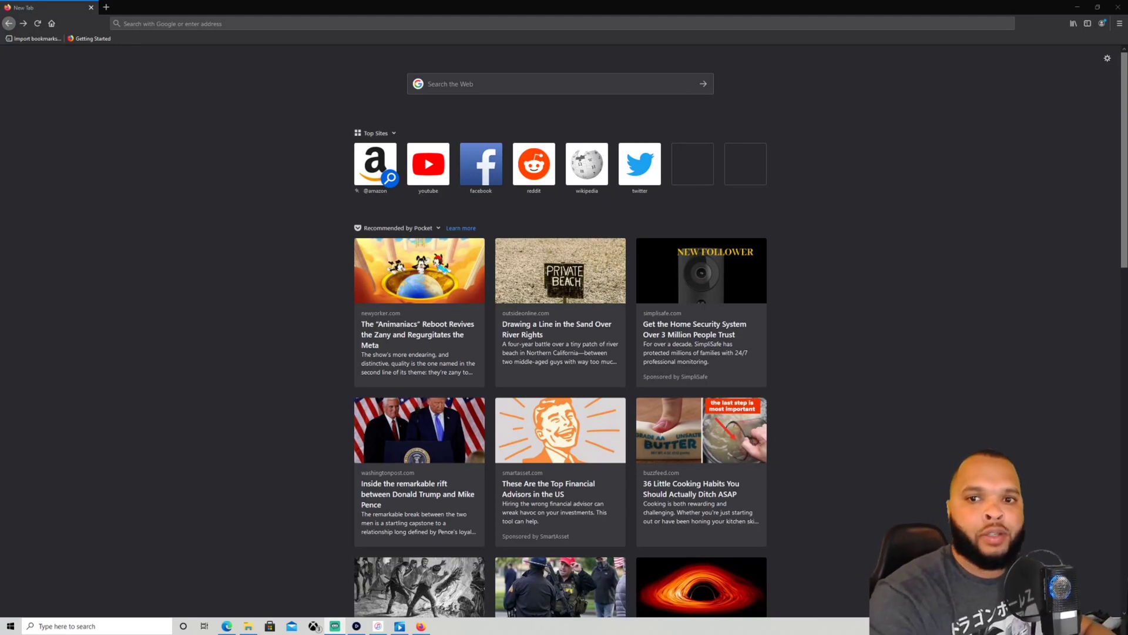
- Search the web in Firefox for "elgato download video capture" and open Elgato's Downloads page, allowing all cookies
{"action": "left_click", "coordinate": [522, 84]}
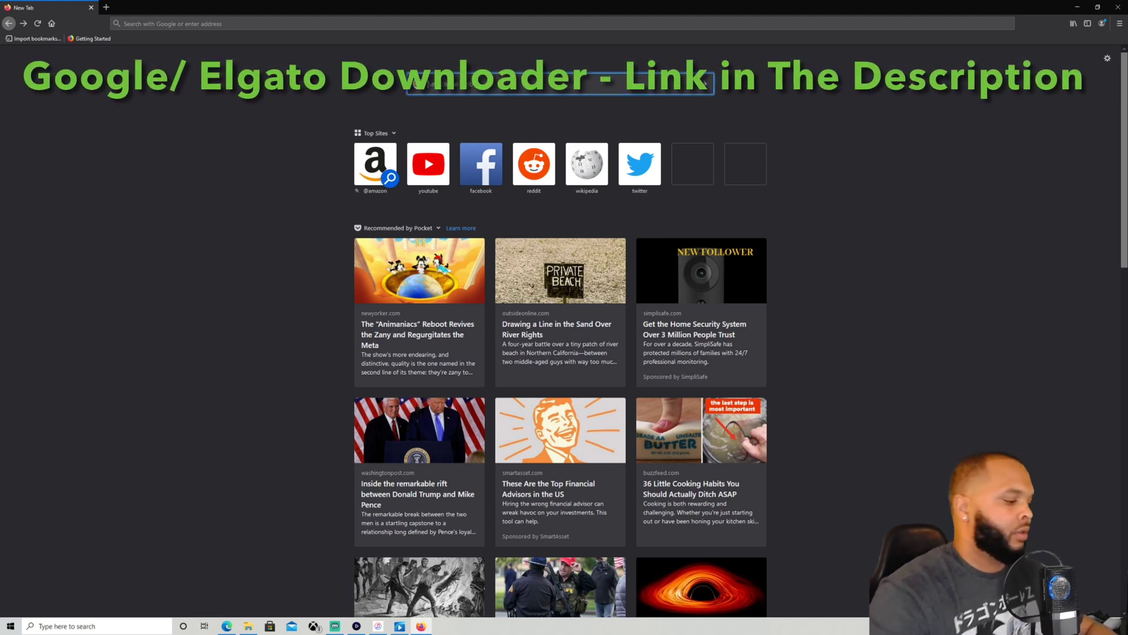
{"action": "type", "text": "elgato dowl"}
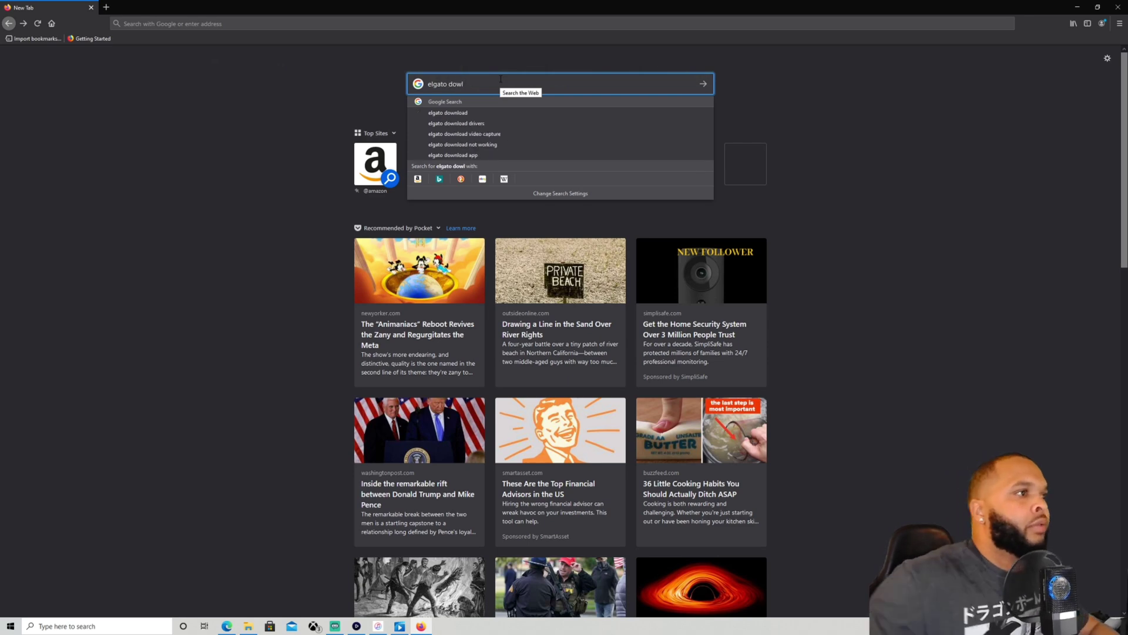
{"action": "left_click", "coordinate": [486, 134]}
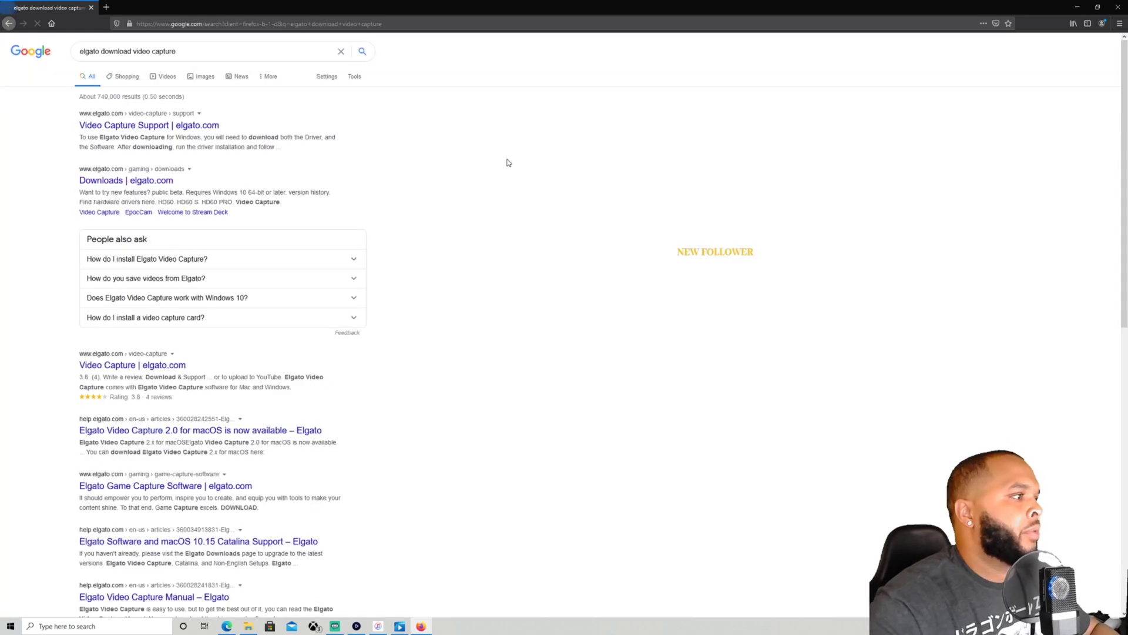
{"action": "left_click", "coordinate": [124, 182]}
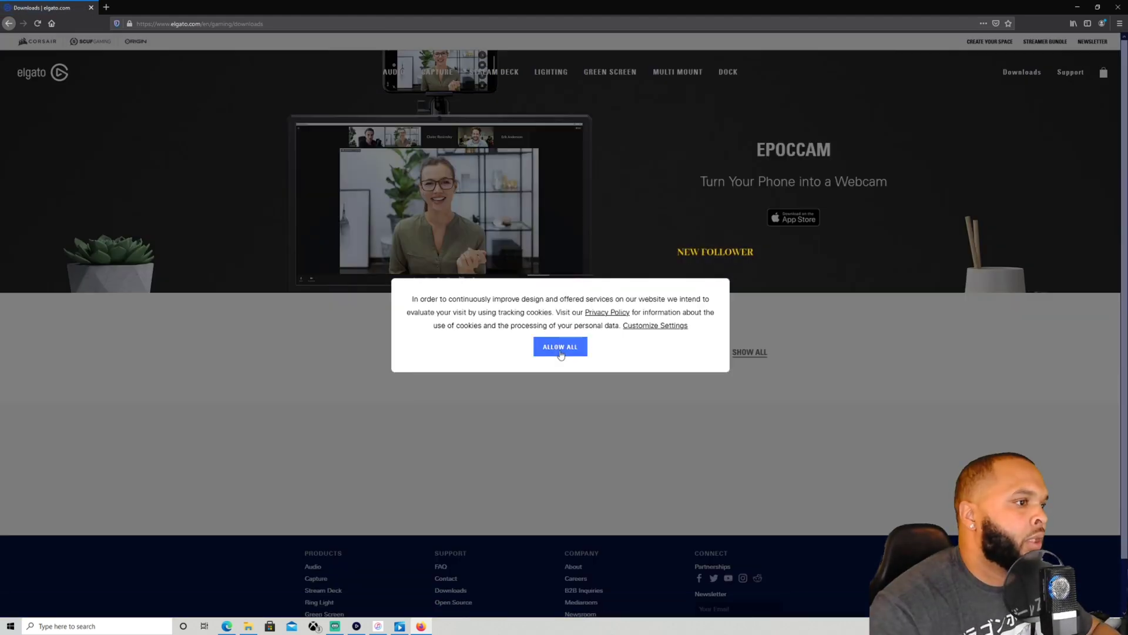
{"action": "left_click", "coordinate": [561, 347]}
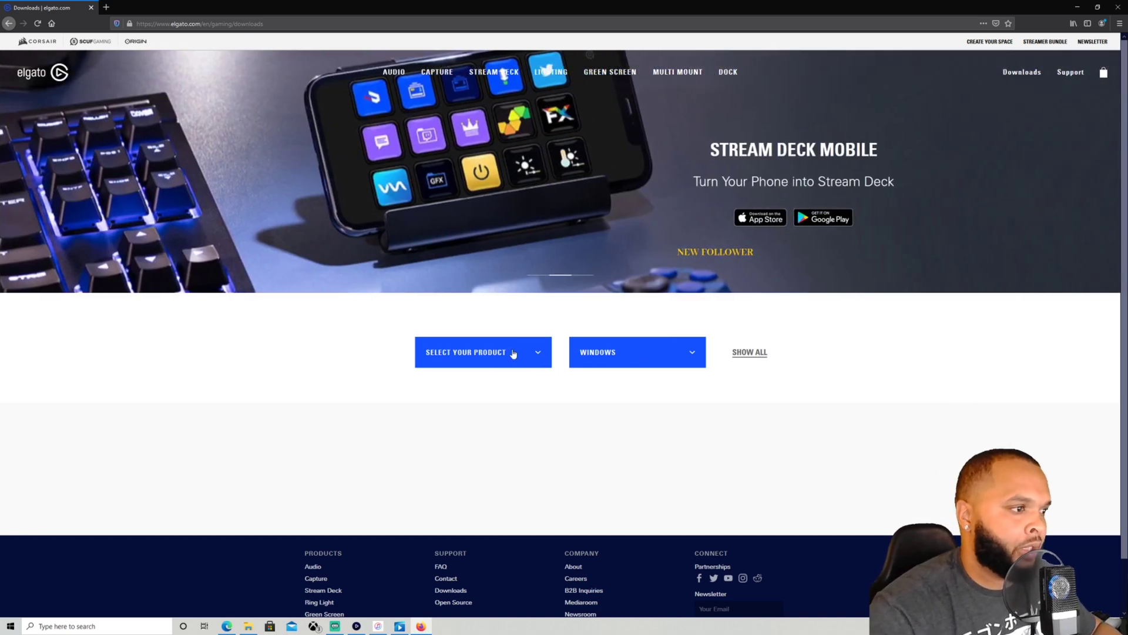
- Select the HD60 S product, download and save the Game Capture installer for Windows, and dismiss the thank-you message
{"action": "left_click", "coordinate": [513, 353]}
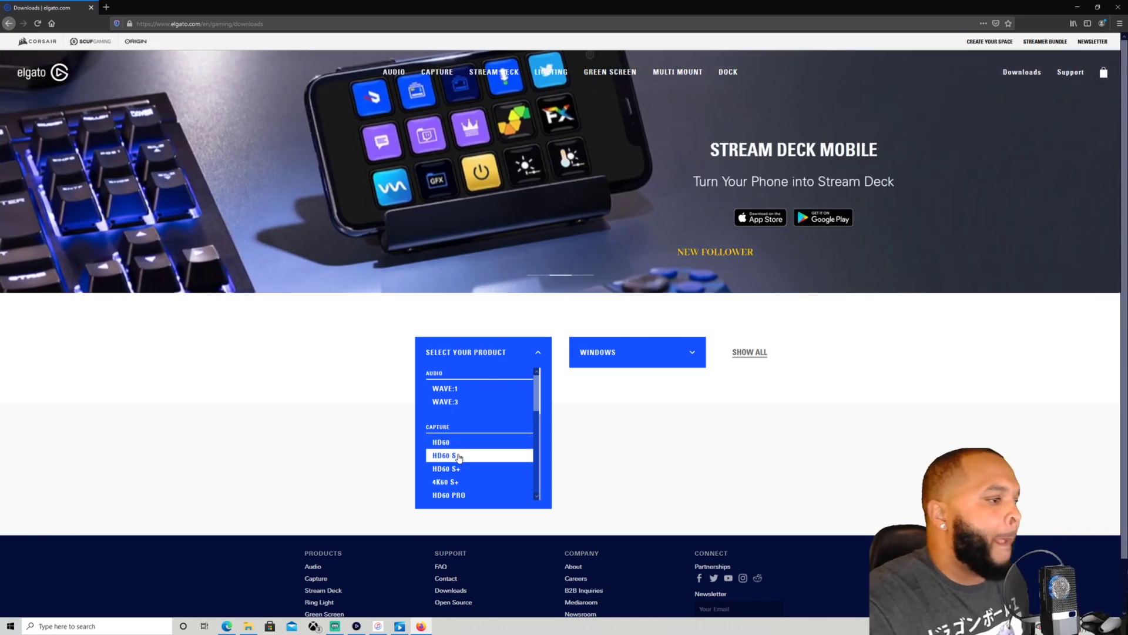
{"action": "left_click", "coordinate": [459, 456]}
{"action": "scroll", "coordinate": [642, 416], "scroll_direction": "down", "scroll_amount": 2}
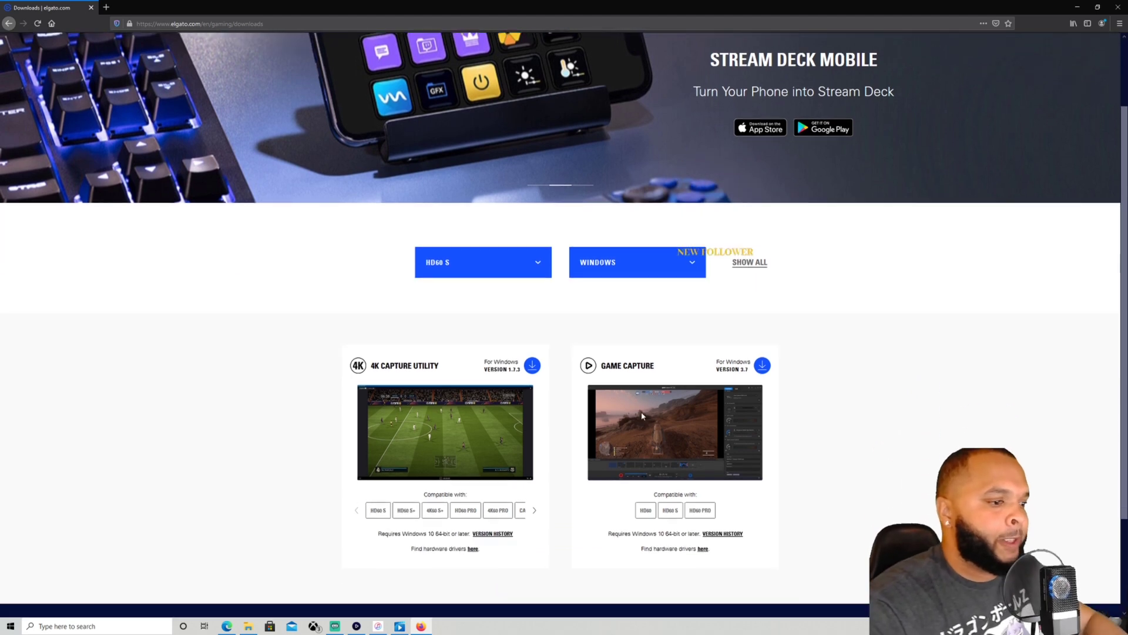
{"action": "left_click", "coordinate": [763, 366]}
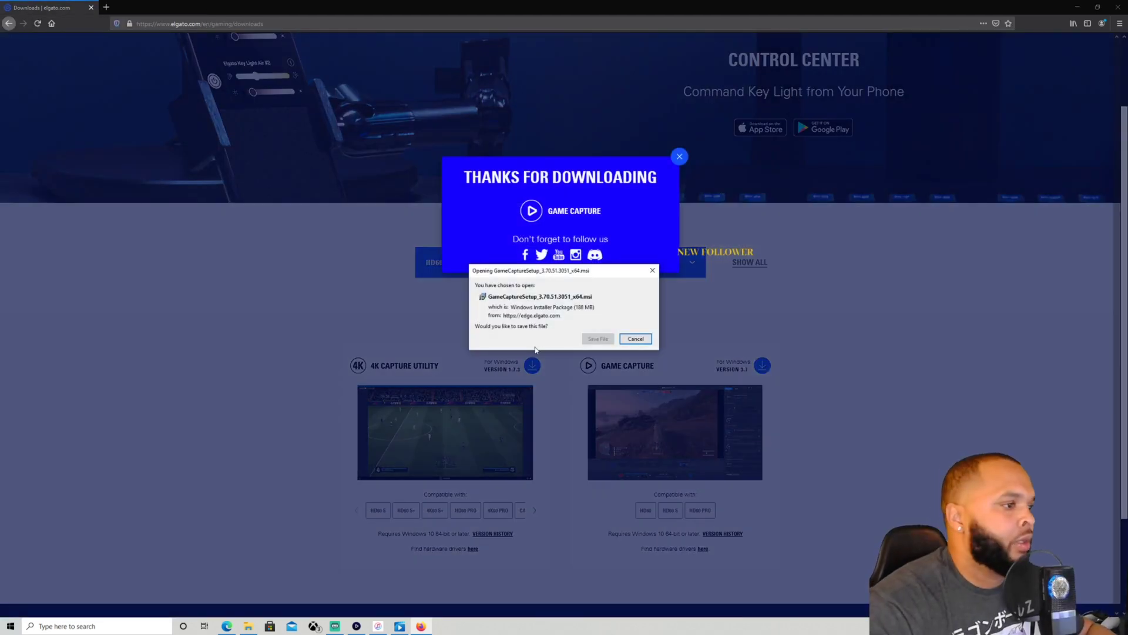
{"action": "left_click", "coordinate": [595, 339]}
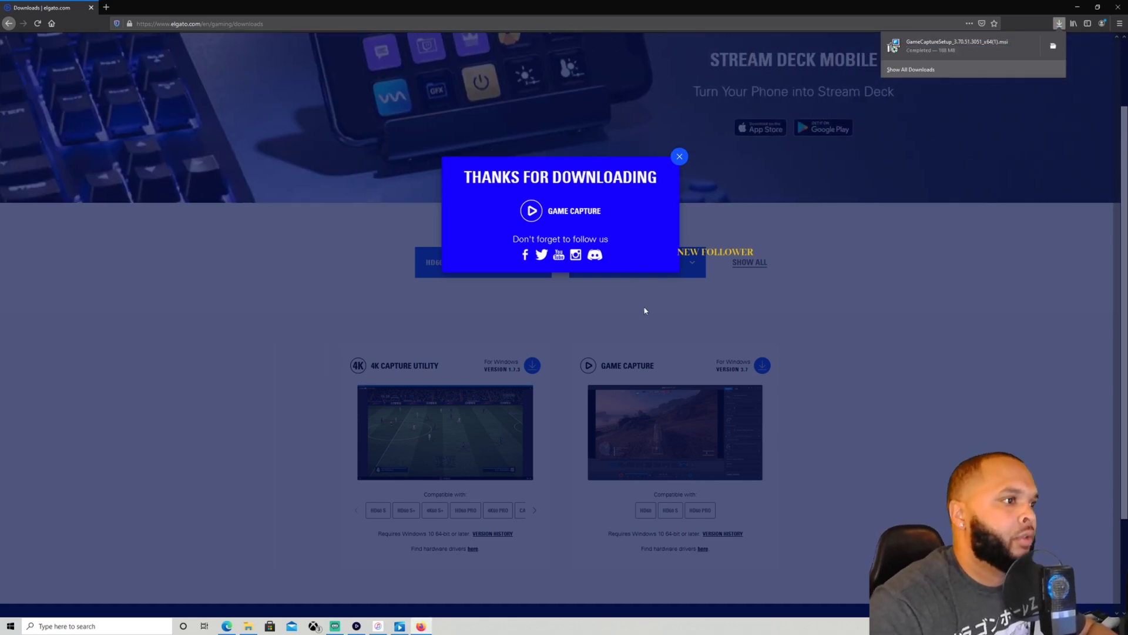
{"action": "left_click", "coordinate": [680, 157]}
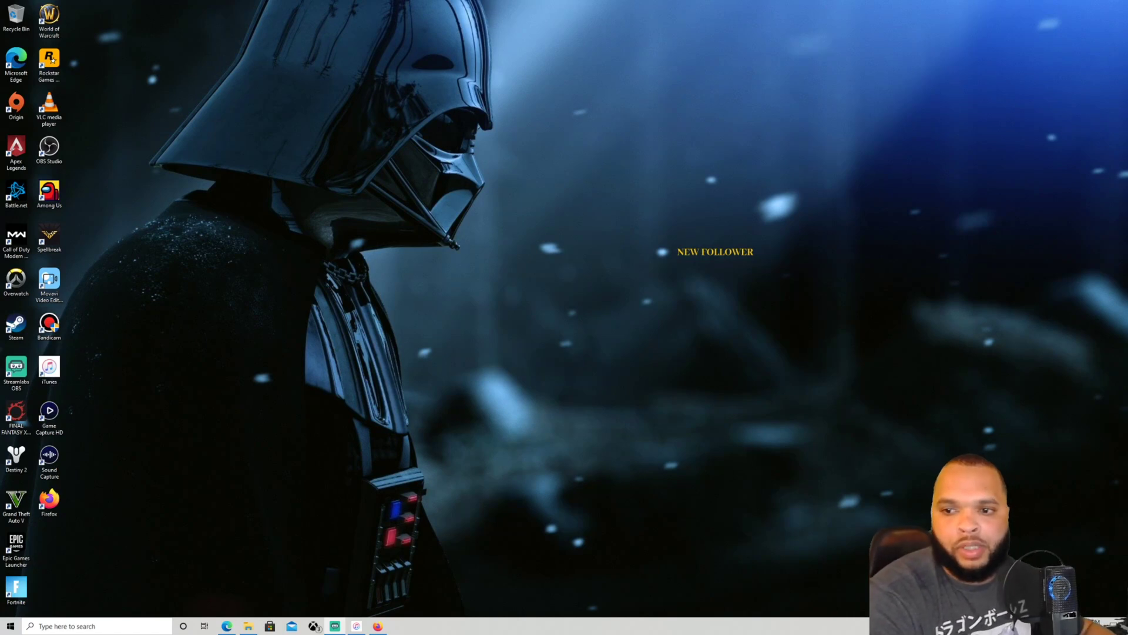
- Launch Game Capture HD and choose PlayStation 5 as the input device in the HD60 S device settings
{"action": "left_click", "coordinate": [59, 416]}
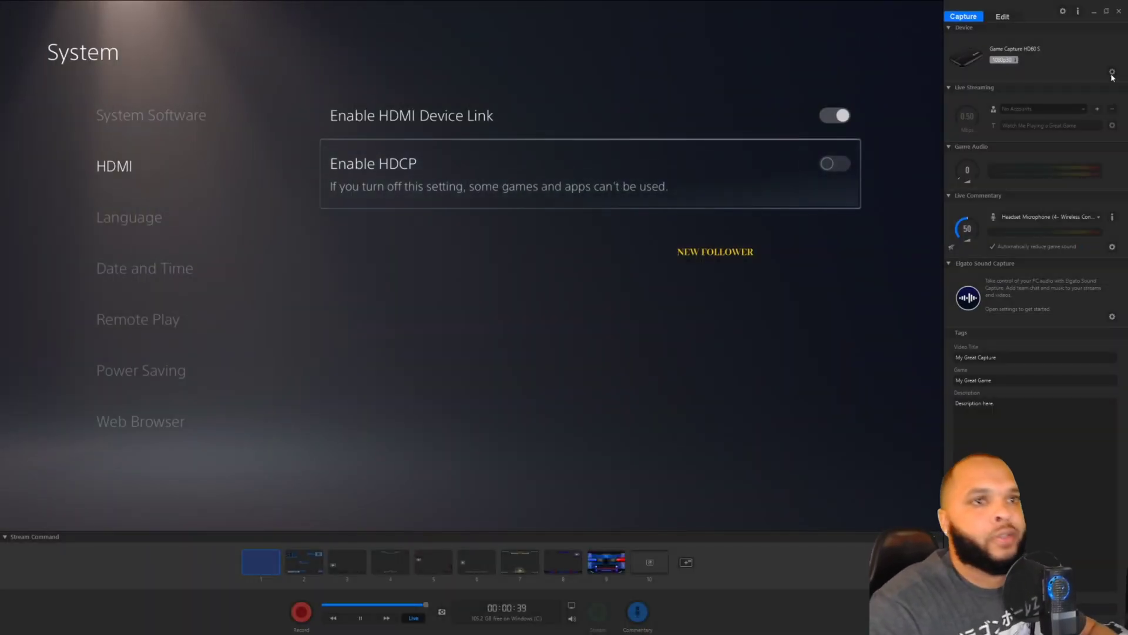
{"action": "left_click", "coordinate": [1112, 71]}
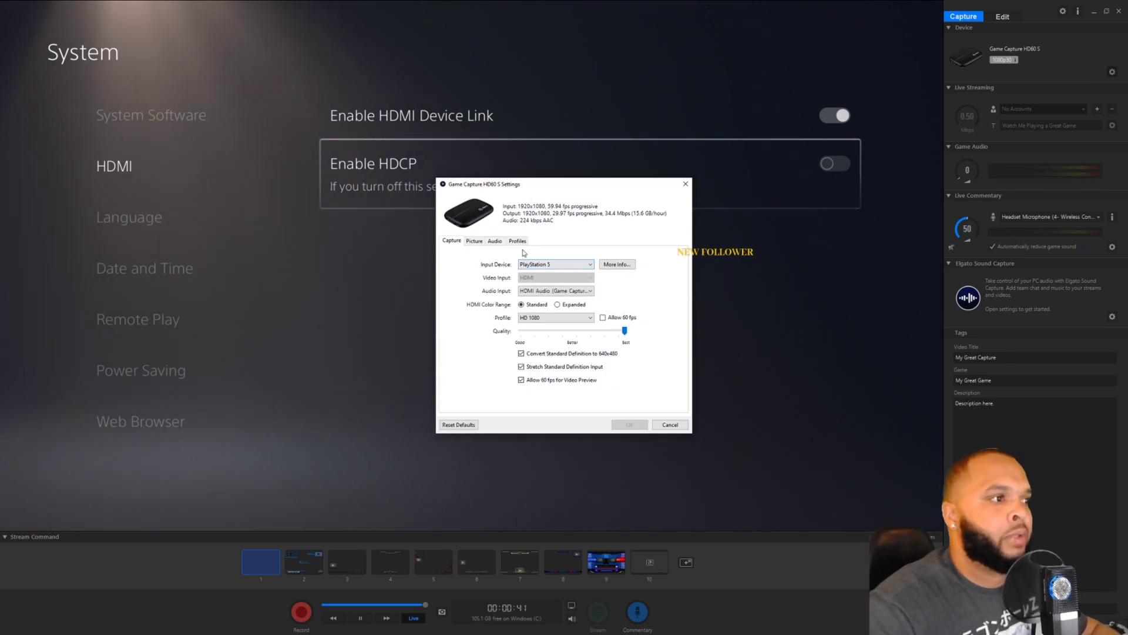
{"action": "left_click", "coordinate": [588, 268]}
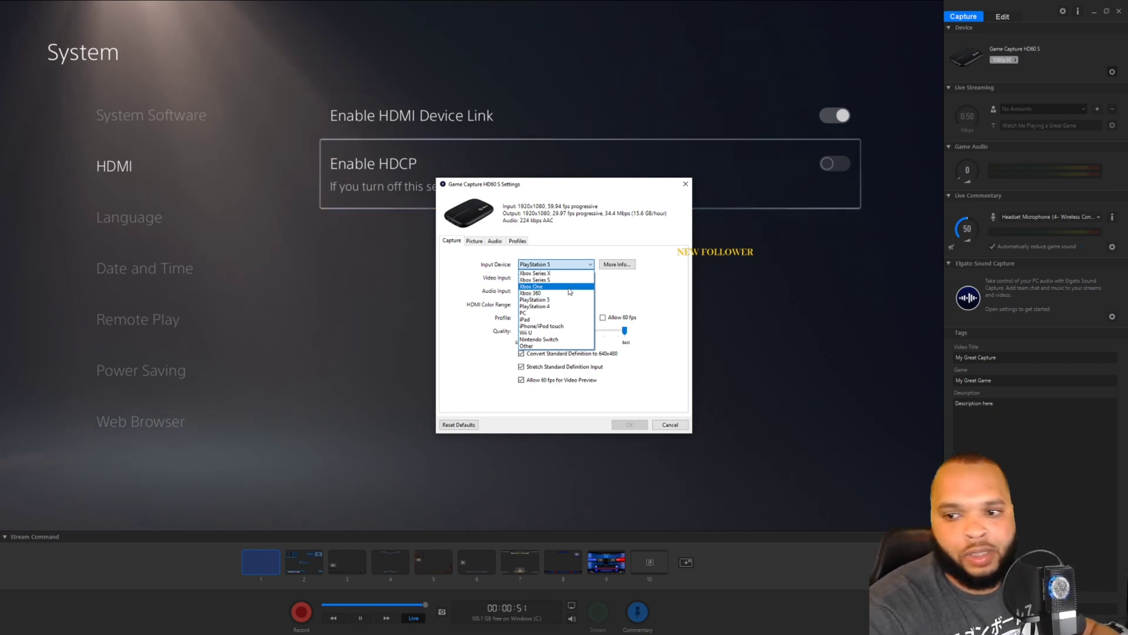
{"action": "left_click", "coordinate": [576, 299]}
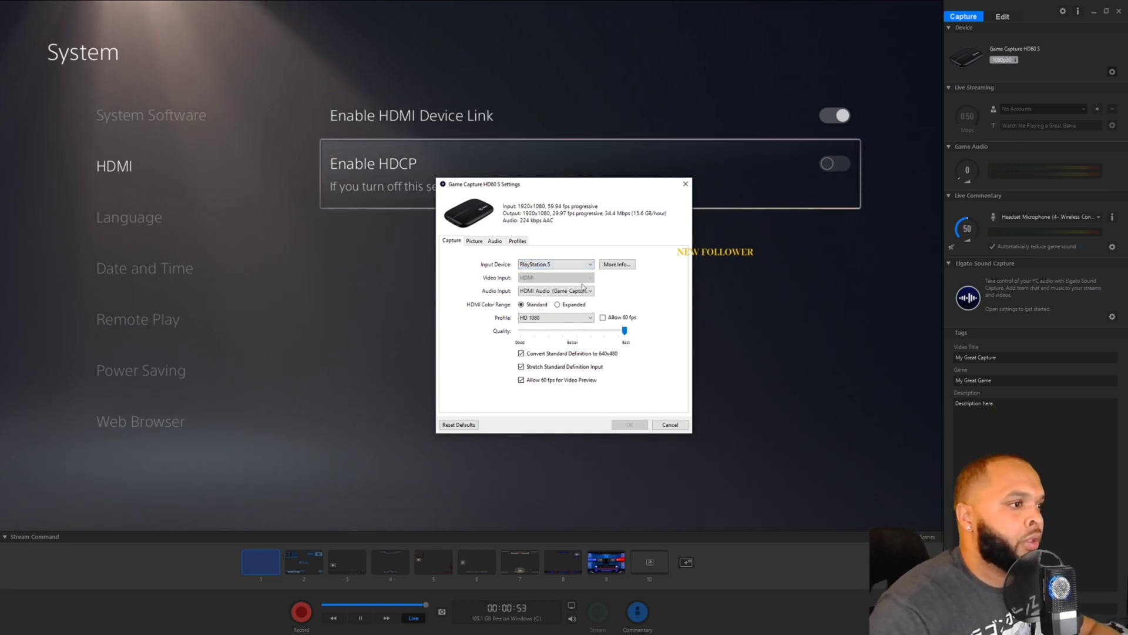
- Choose HDMI Audio (Game Capture HD60 S) as the audio input and keep the HD 1080 profile
{"action": "left_click", "coordinate": [579, 290]}
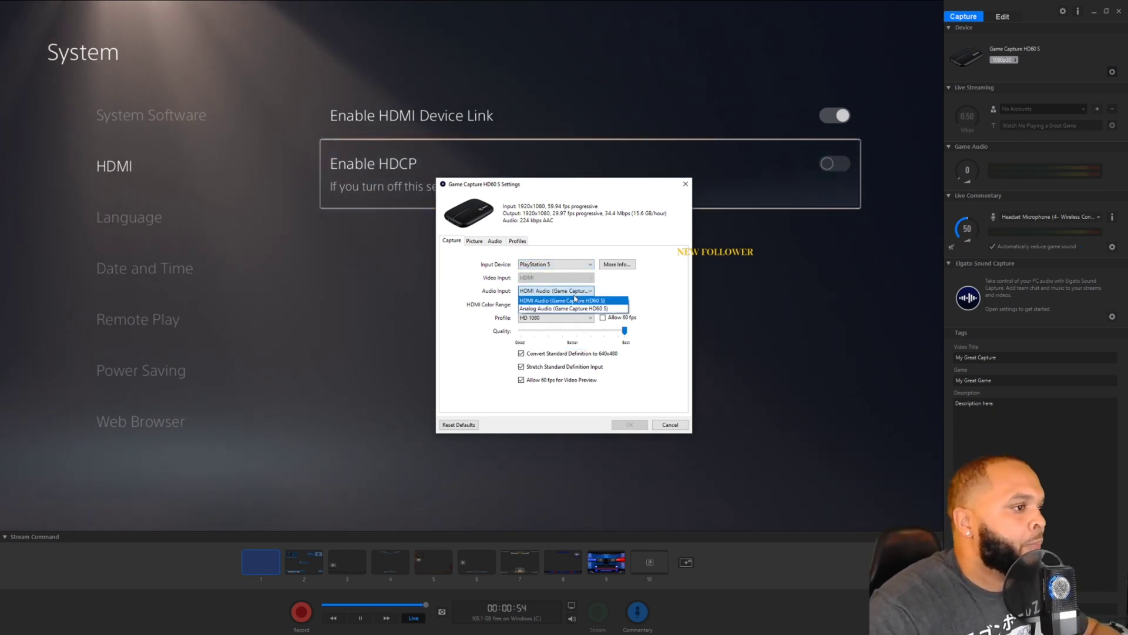
{"action": "left_click", "coordinate": [568, 302]}
{"action": "left_click", "coordinate": [579, 291]}
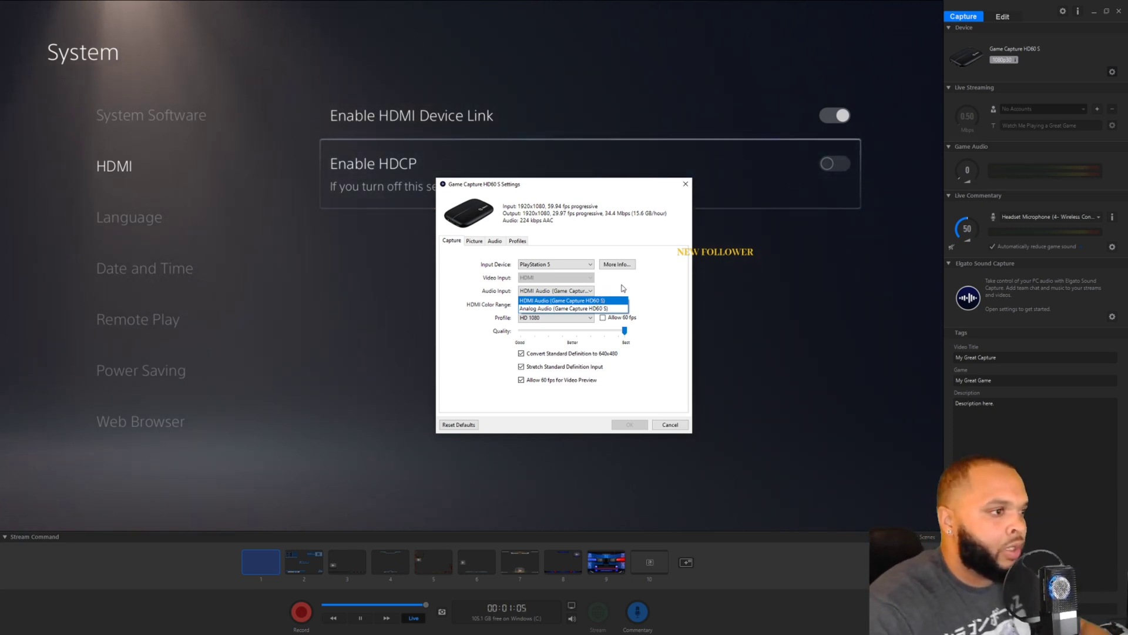
{"action": "left_click", "coordinate": [620, 289]}
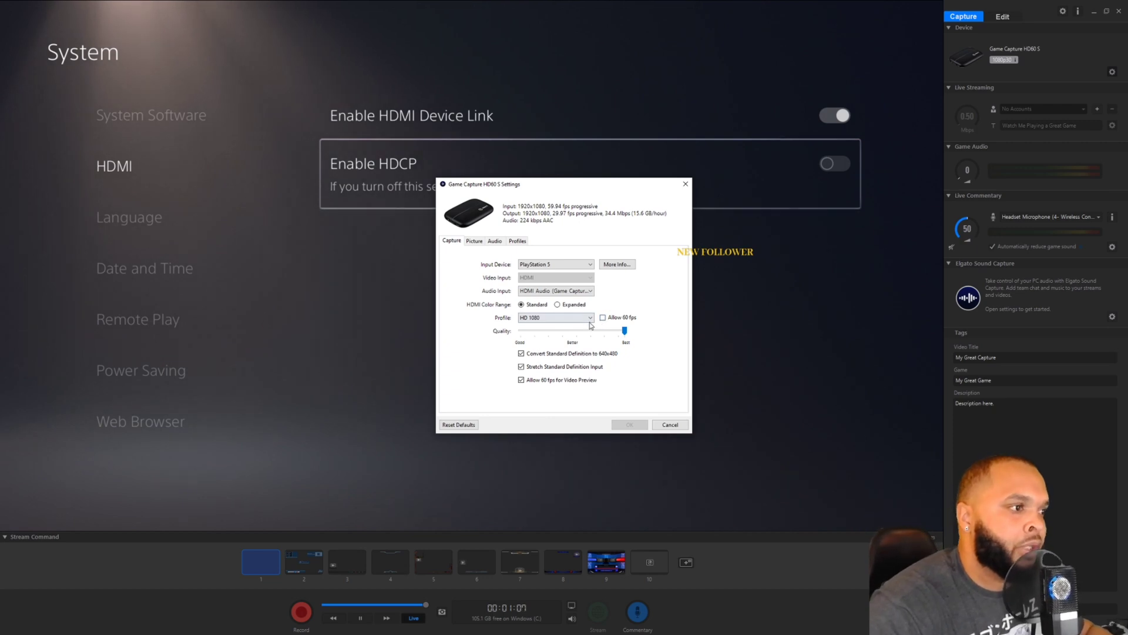
{"action": "left_click", "coordinate": [585, 318]}
{"action": "left_click", "coordinate": [574, 347]}
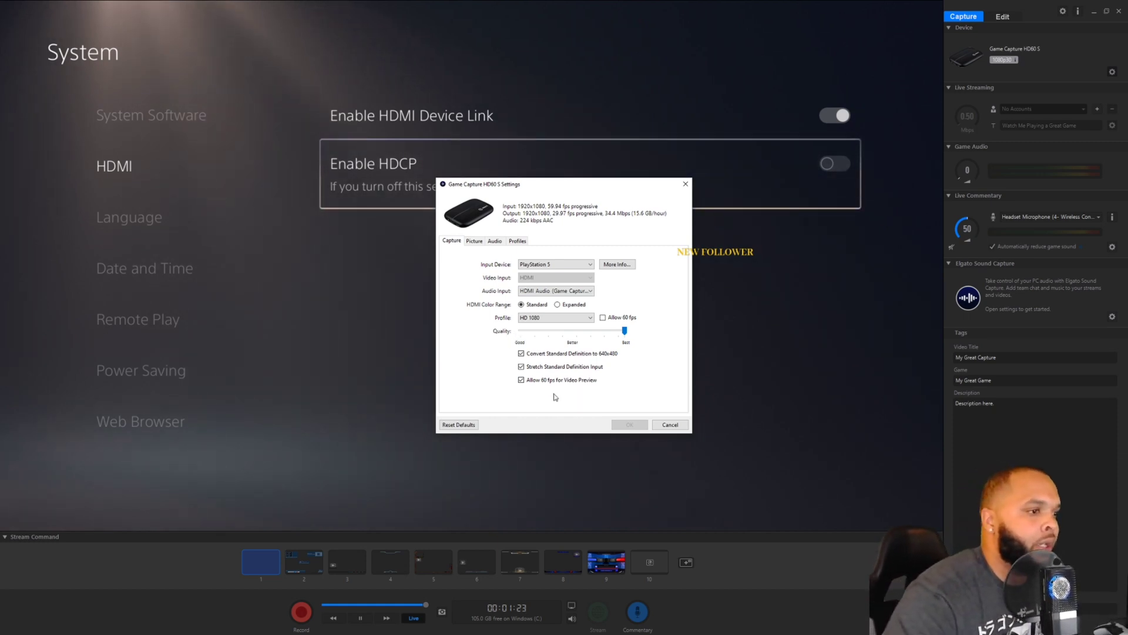
- Review the Picture, Audio and Profiles settings of the capture device
{"action": "left_click", "coordinate": [476, 241]}
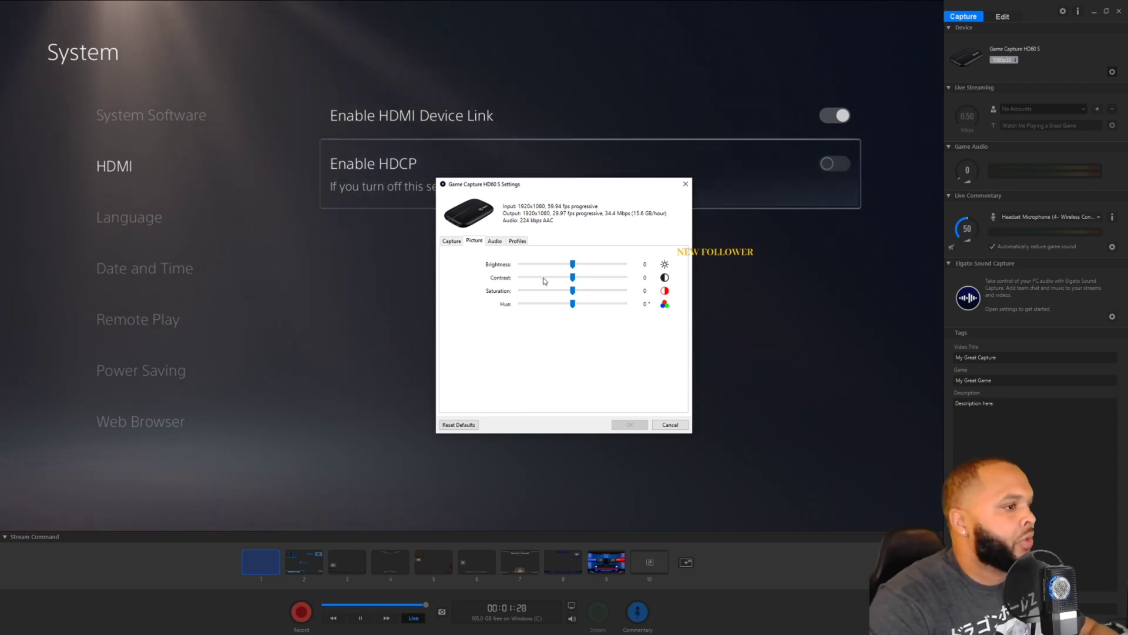
{"action": "left_click", "coordinate": [494, 242]}
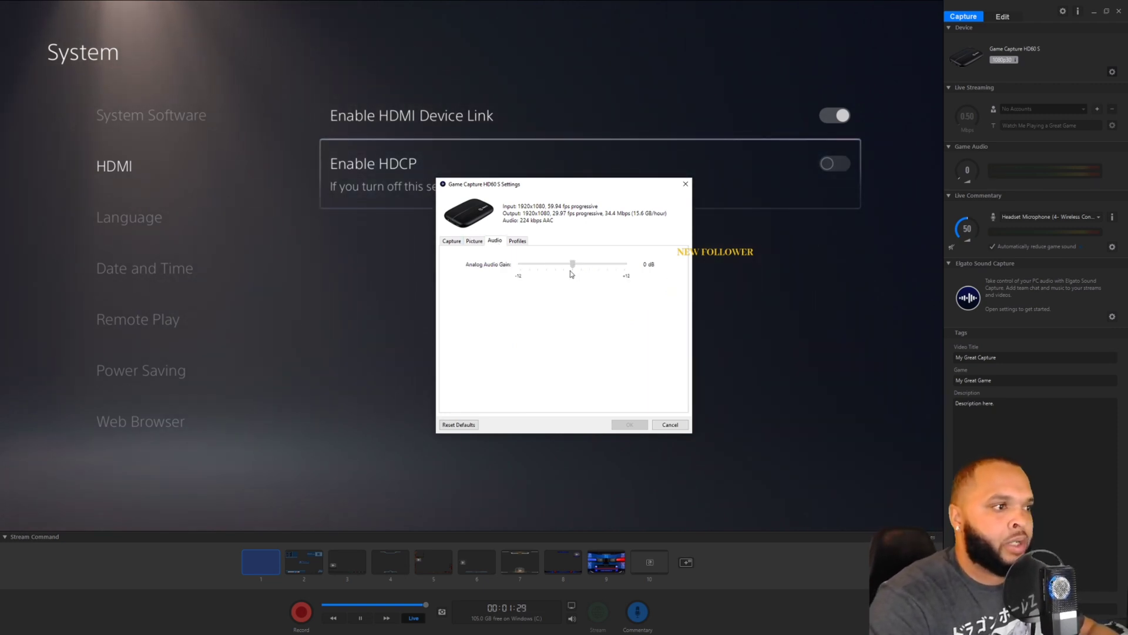
{"action": "left_click", "coordinate": [520, 241]}
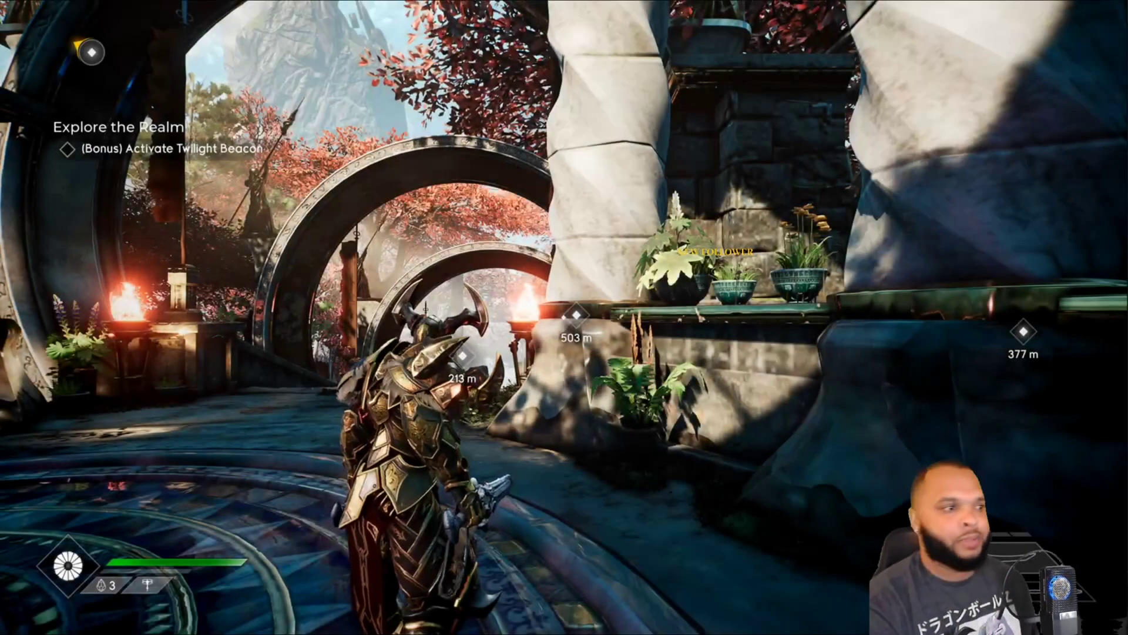
{"action": "key", "text": "w"}
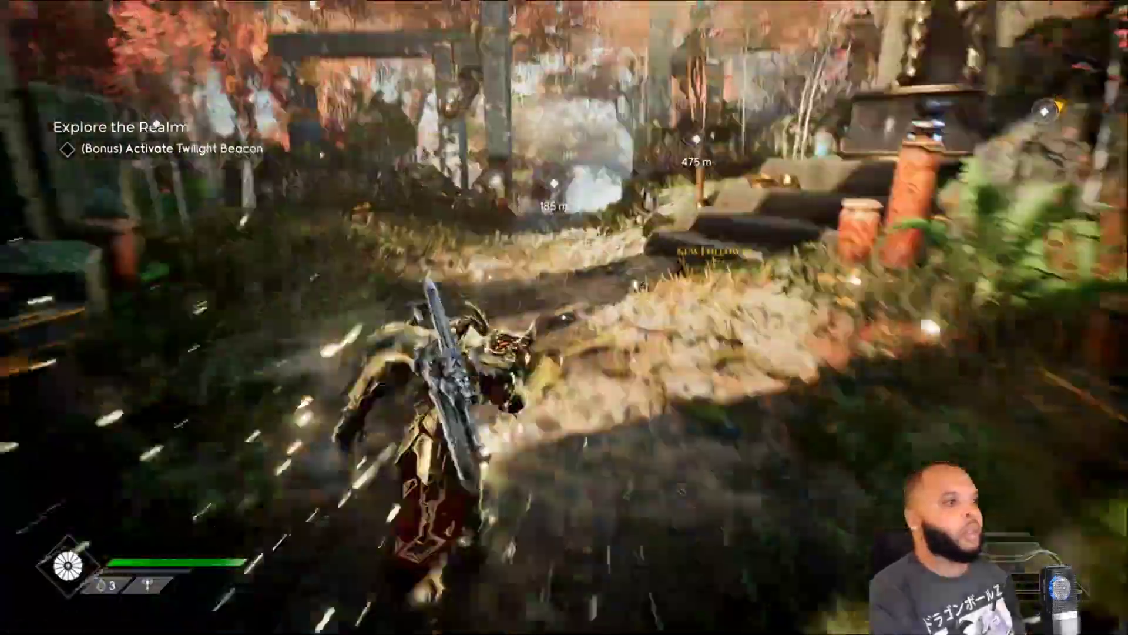
{"action": "key", "text": "w"}
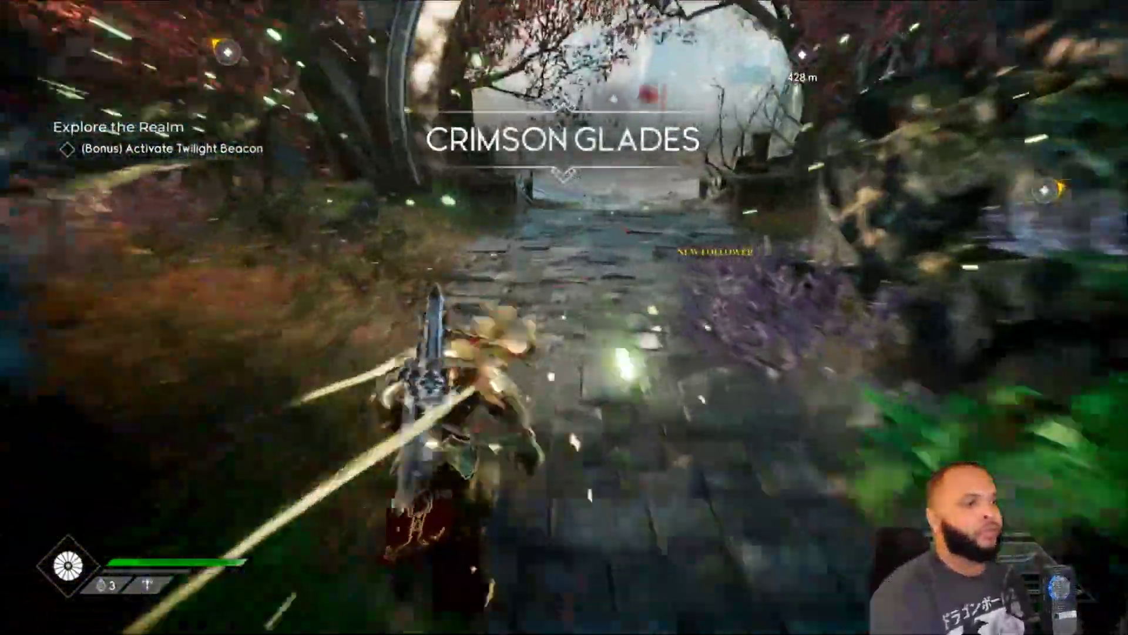
{"action": "key", "text": "w"}
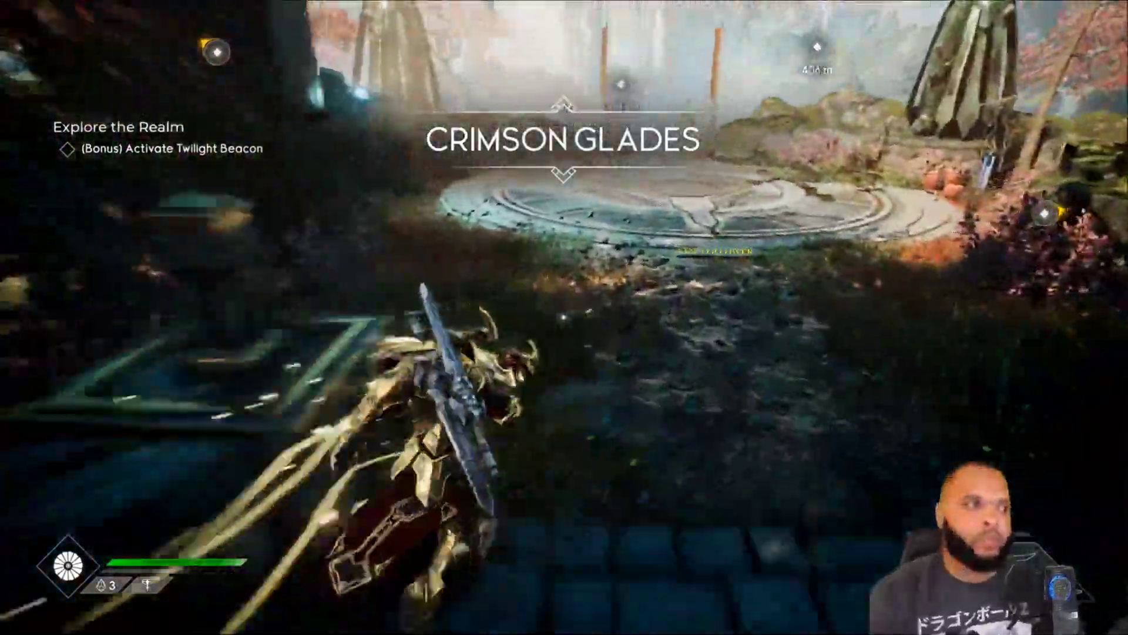
{"action": "key", "text": "w"}
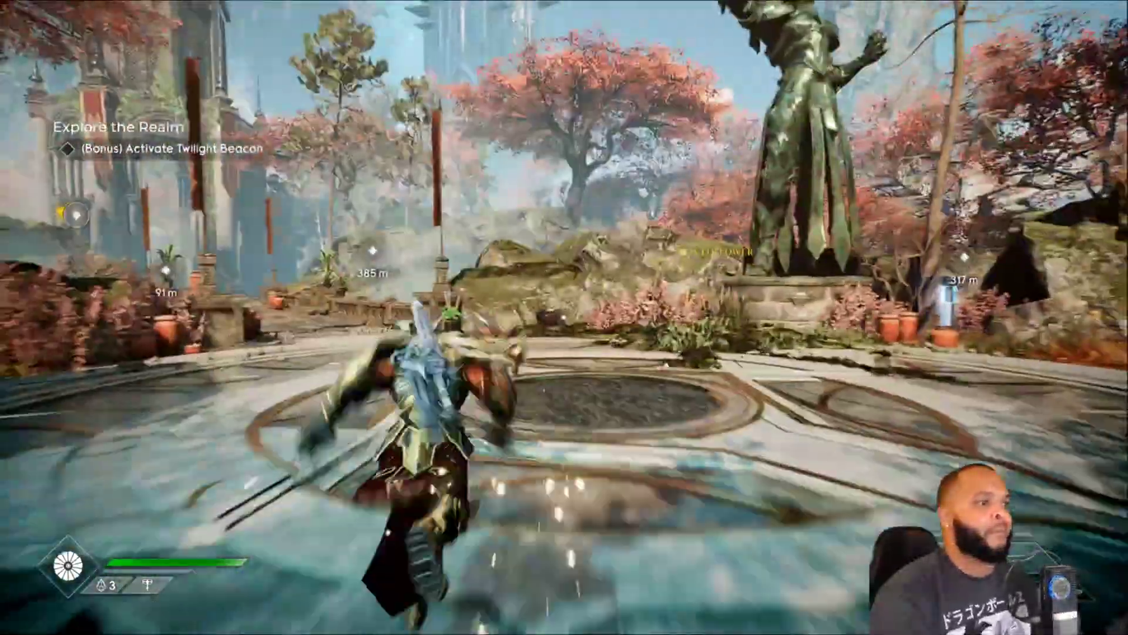
{"action": "key", "text": "w"}
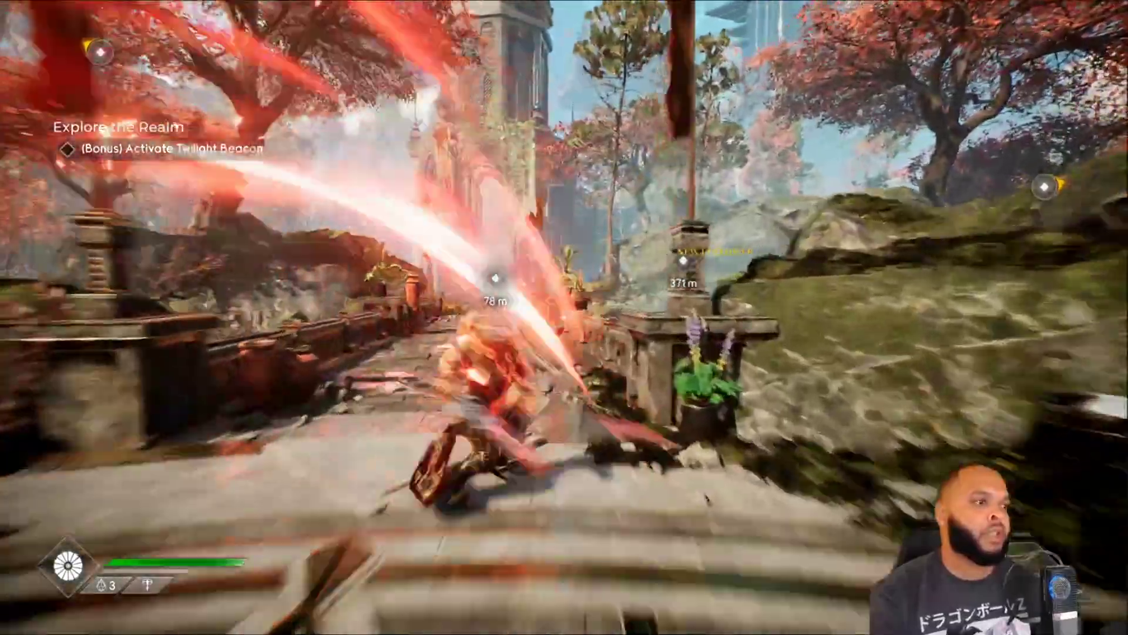
{"action": "key", "text": "w"}
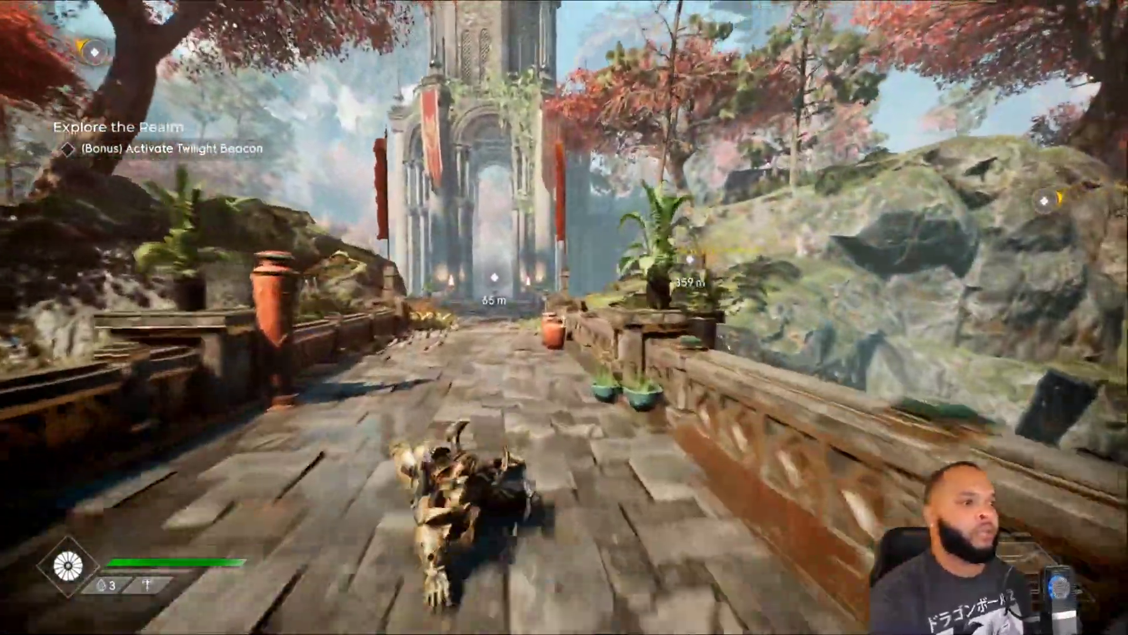
{"action": "key", "text": "w"}
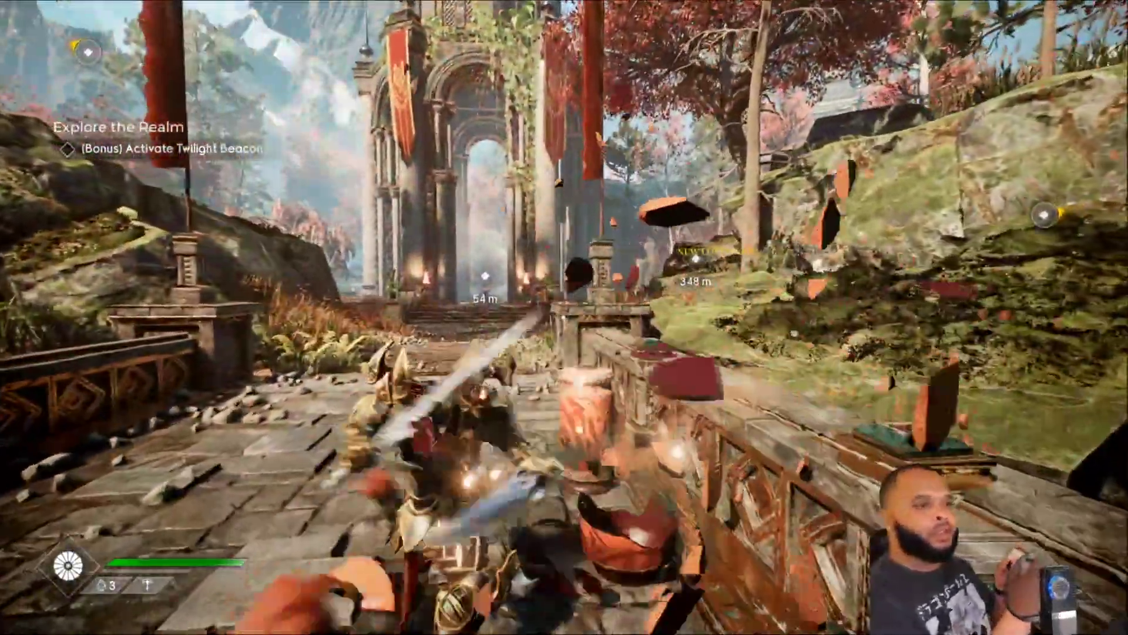
{"action": "key", "text": "w"}
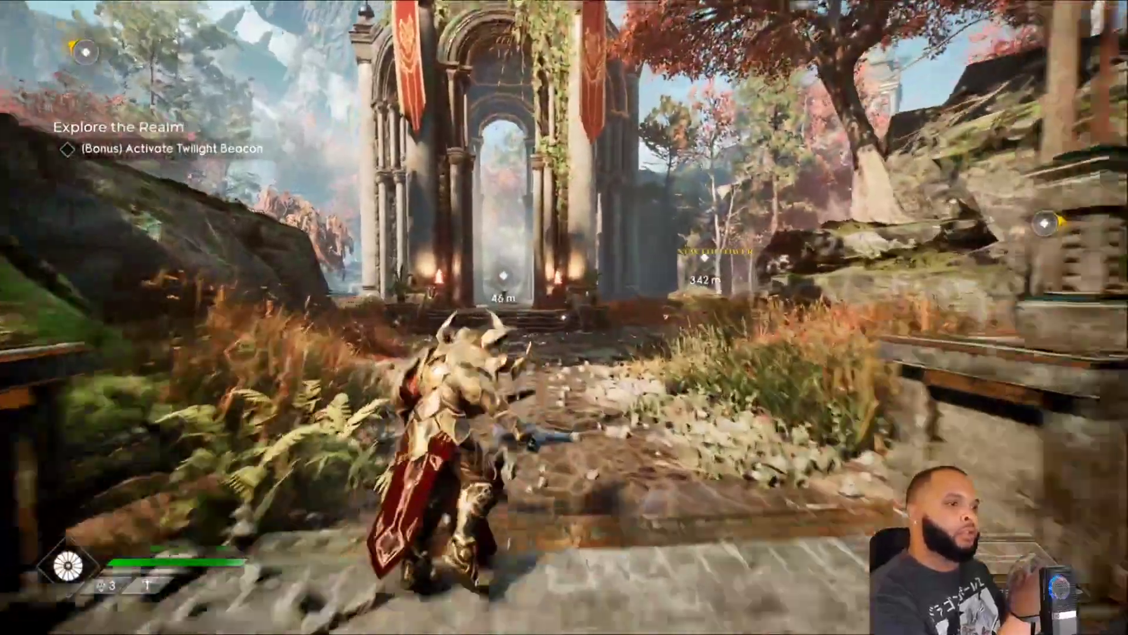
{"action": "key", "text": "w"}
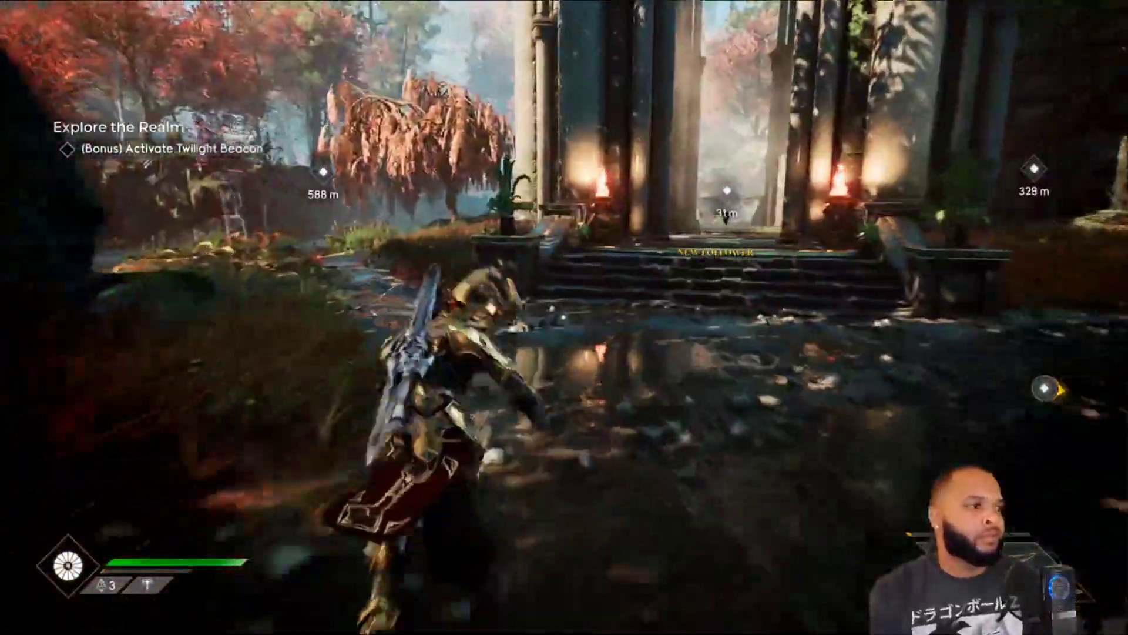